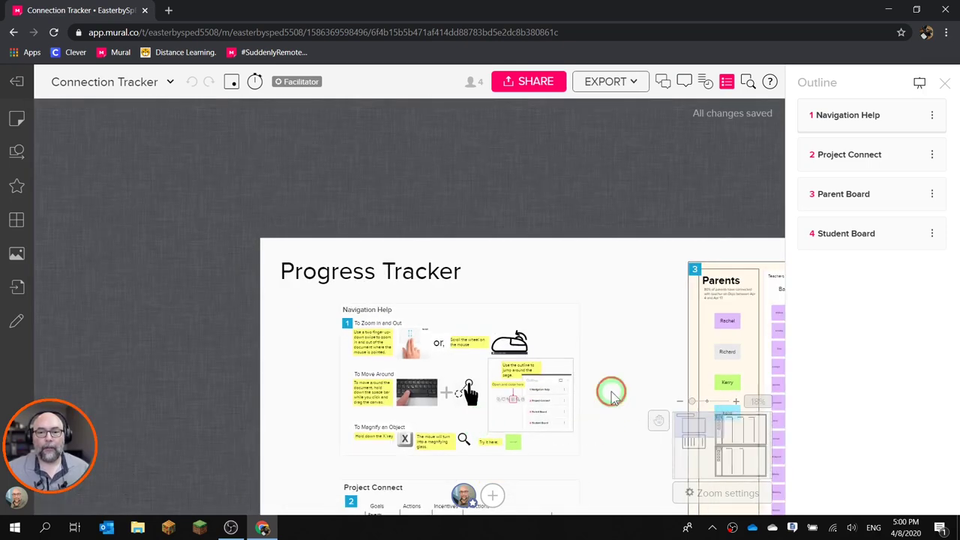
# Pan down the Connection Tracker board to the empty area left of the Students board.
pyautogui.moveTo(611, 398); pyautogui.dragTo(489, 210)
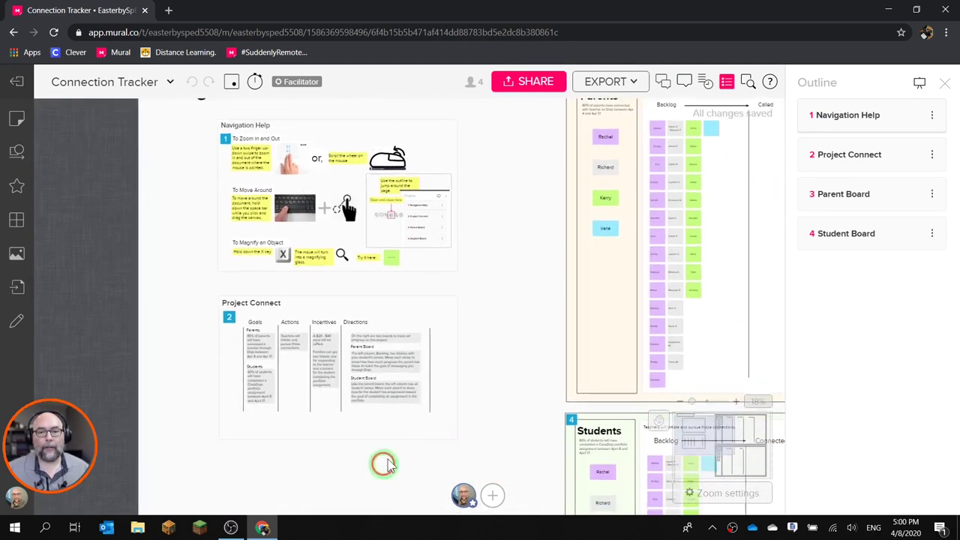
pyautogui.moveTo(384, 463); pyautogui.dragTo(416, 258)
pyautogui.moveTo(422, 321); pyautogui.dragTo(384, 276)
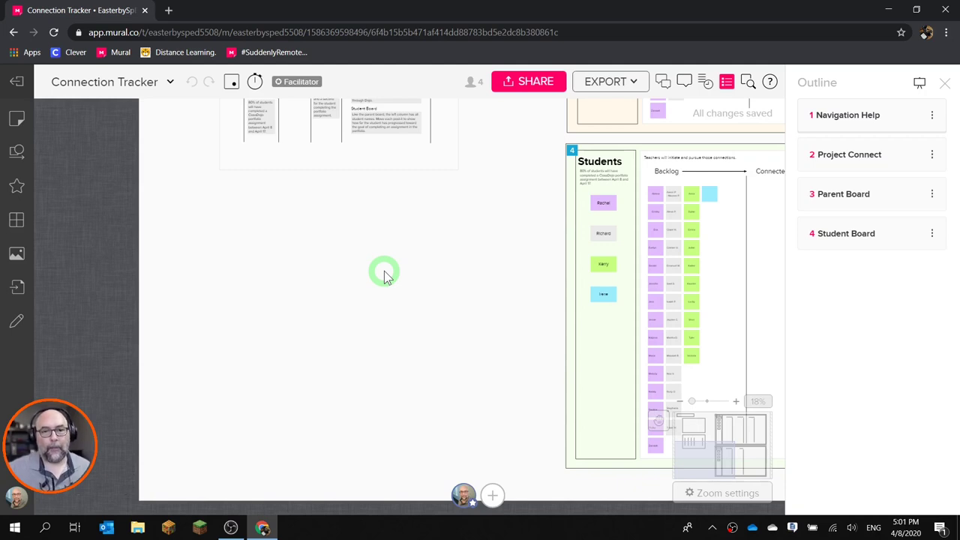
# Open a new Chrome tab and run a Google search for 'avengers'.
pyautogui.click(168, 11)
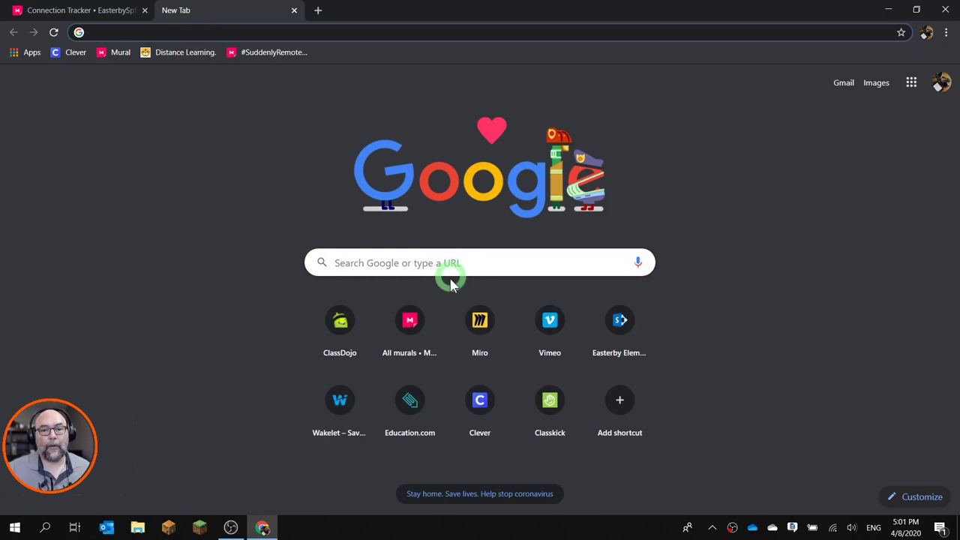
pyautogui.click(449, 267)
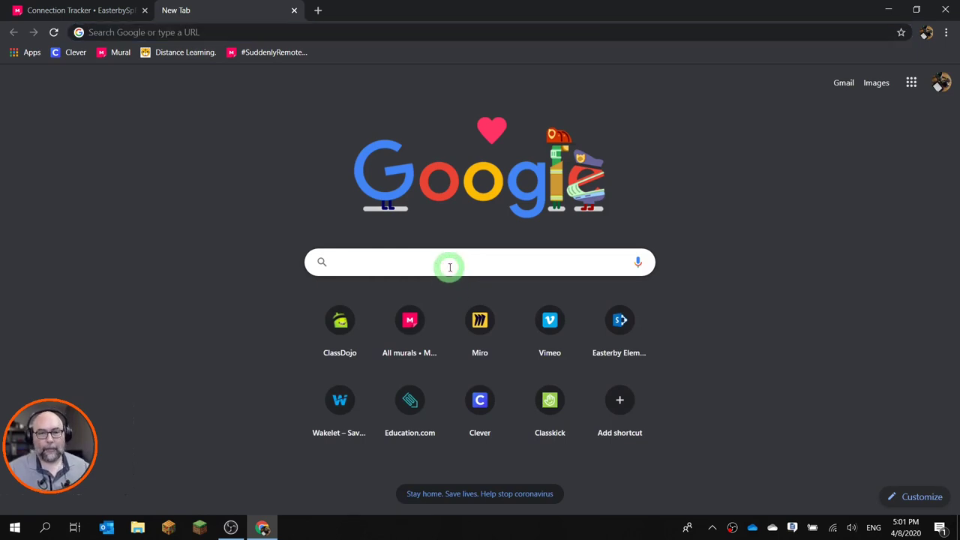
pyautogui.write('avengers')
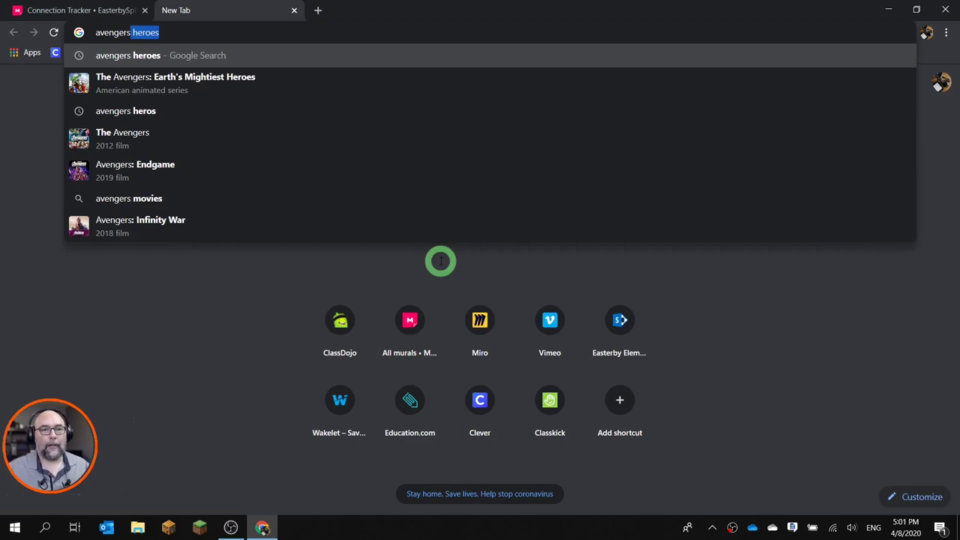
pyautogui.press('Delete')
pyautogui.press('Return')
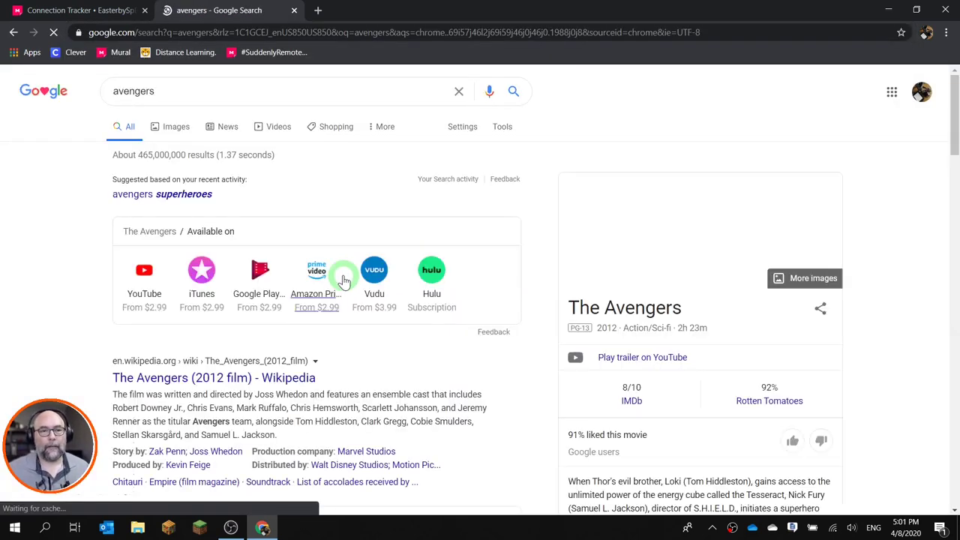
# In Google Images, save the Forbes Avengers: Endgame image to the computer and copy it to the clipboard.
pyautogui.click(174, 129)
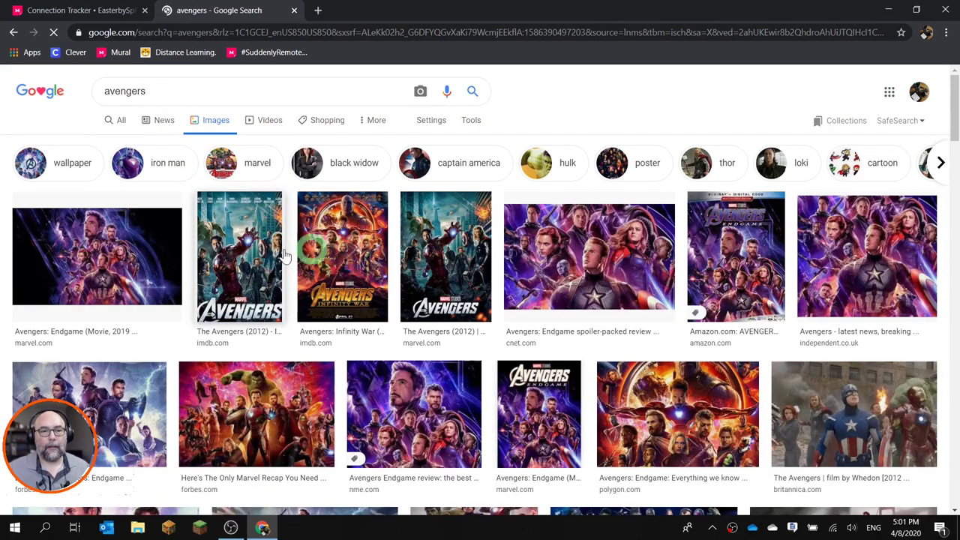
pyautogui.click(126, 398)
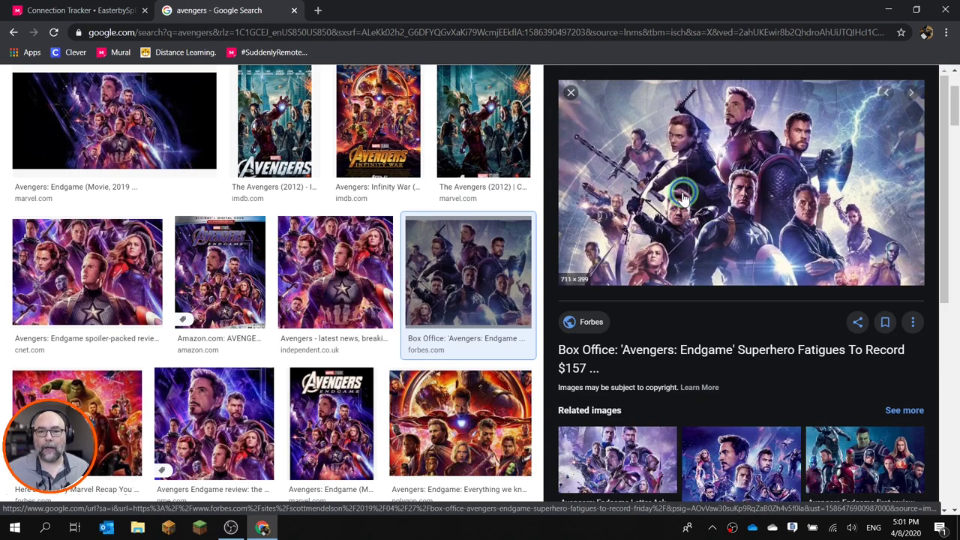
pyautogui.rightClick(682, 197)
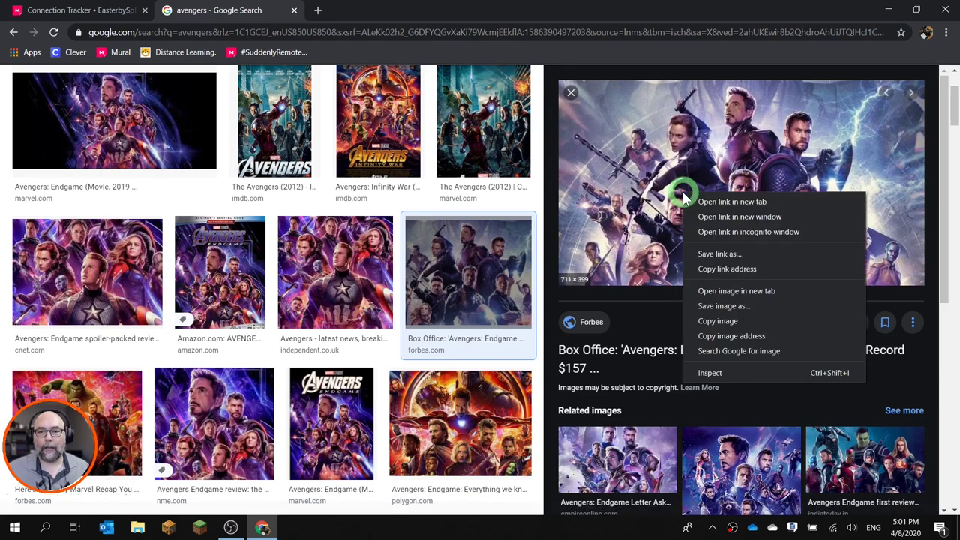
pyautogui.click(771, 307)
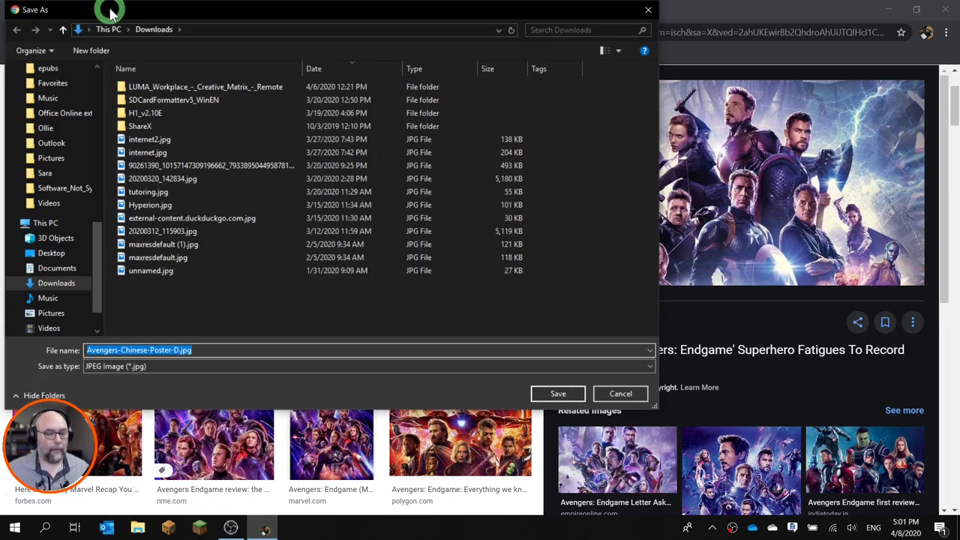
pyautogui.press('Return')
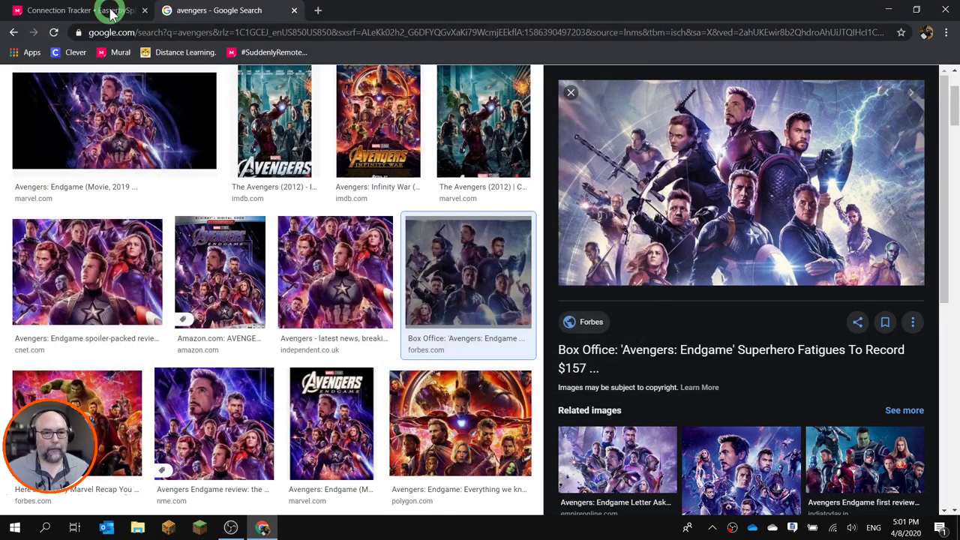
pyautogui.rightClick(705, 184)
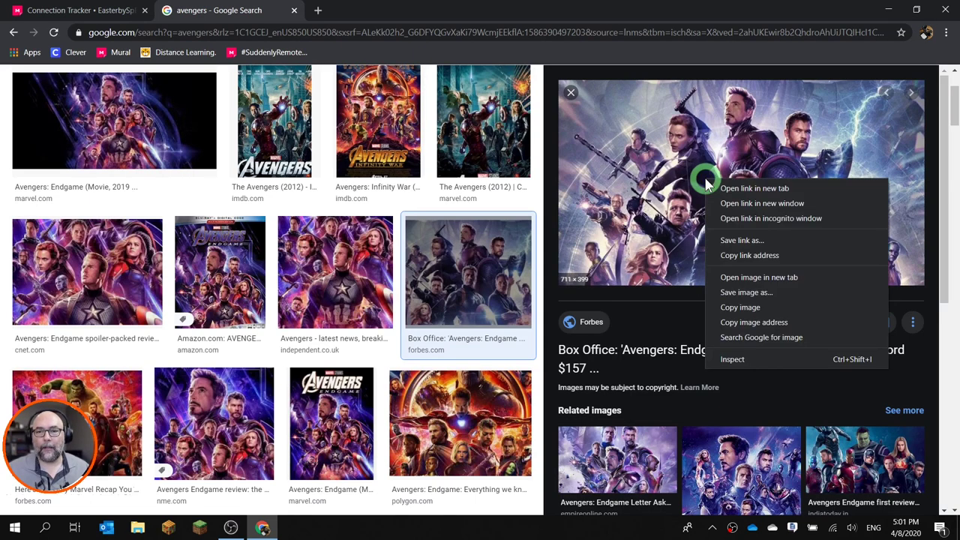
pyautogui.click(780, 311)
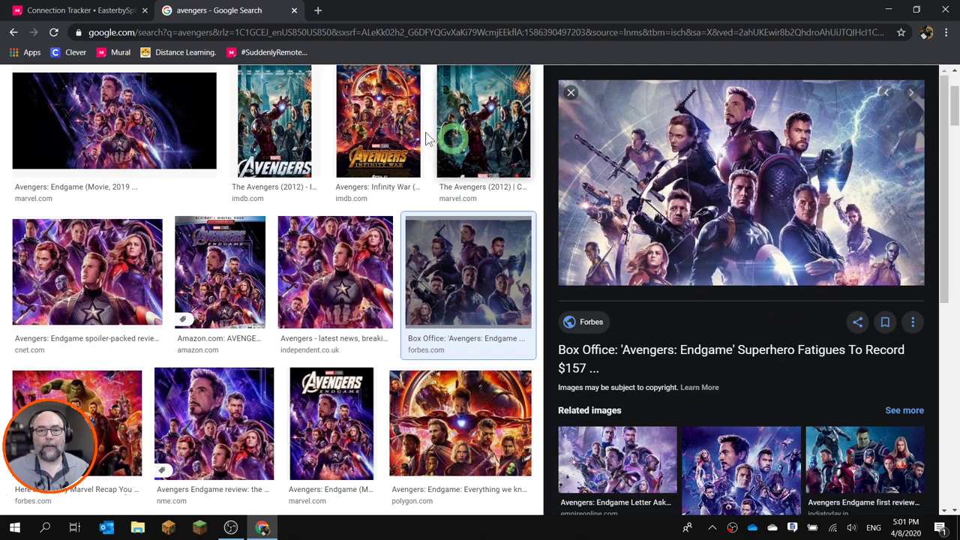
# Paste the Avengers image onto the Connection Tracker board and move it under Project Connect.
pyautogui.click(105, 15)
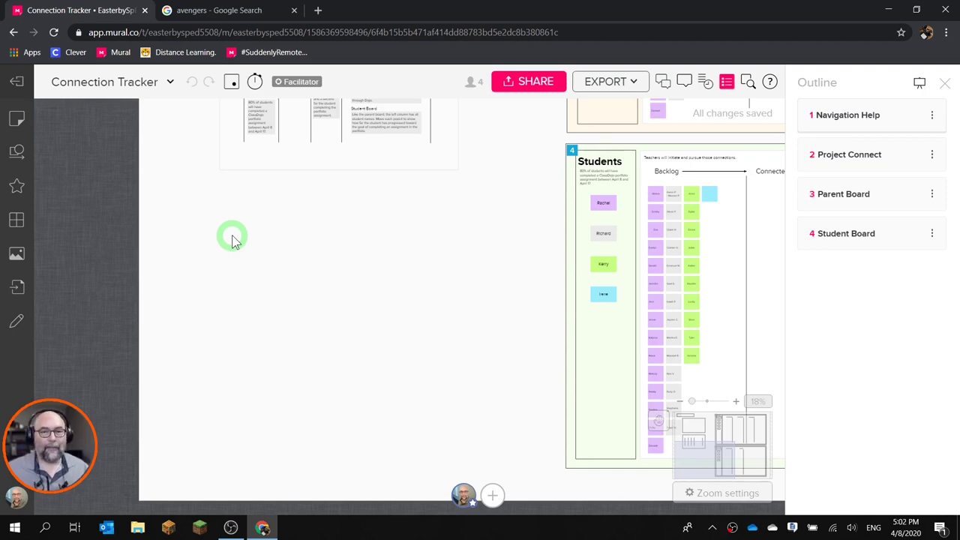
pyautogui.hotkey('ctrl', 'v')
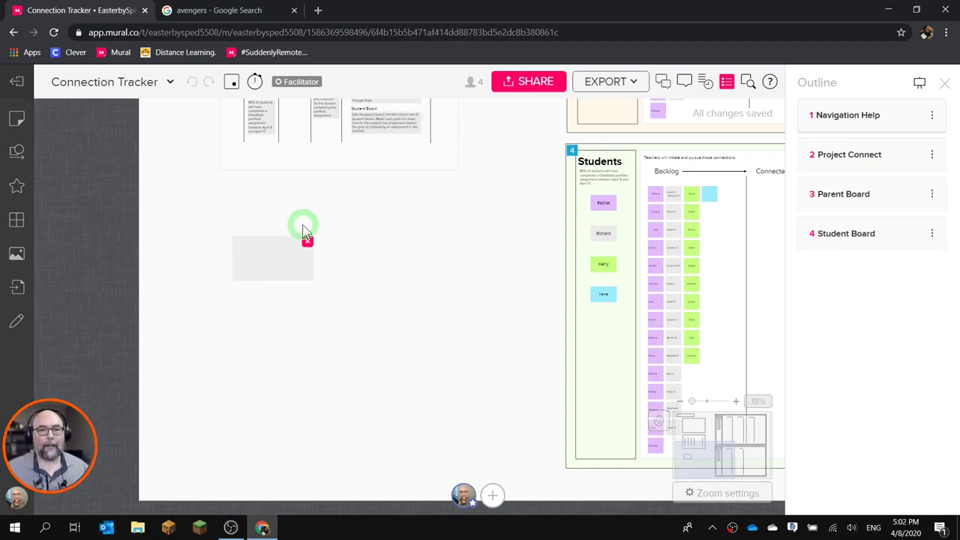
pyautogui.moveTo(276, 271); pyautogui.dragTo(402, 286)
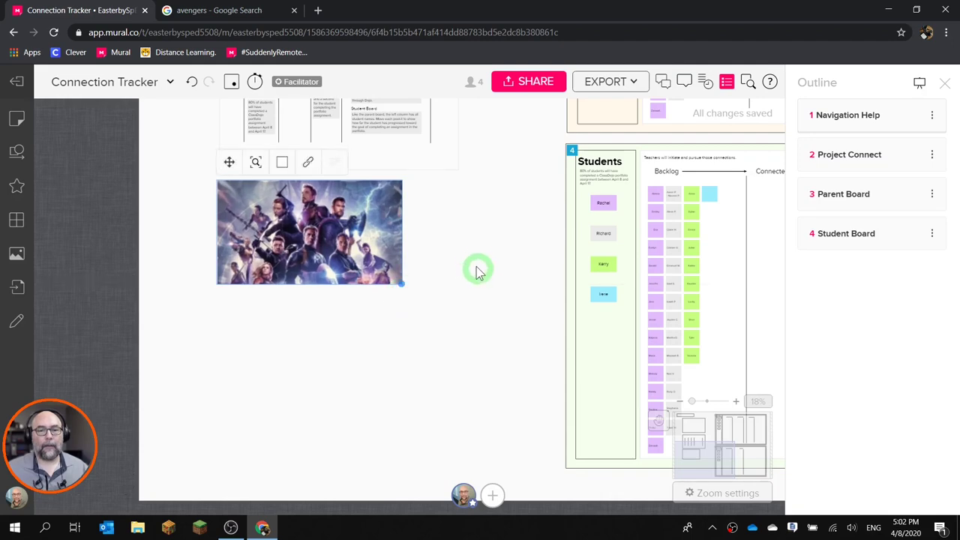
# Nudge the Avengers image slightly right and leave it selected.
pyautogui.click(327, 246)
pyautogui.moveTo(327, 246)
pyautogui.mouseDown()
pyautogui.moveTo(322, 238)
pyautogui.moveTo(330, 244)
pyautogui.mouseUp()
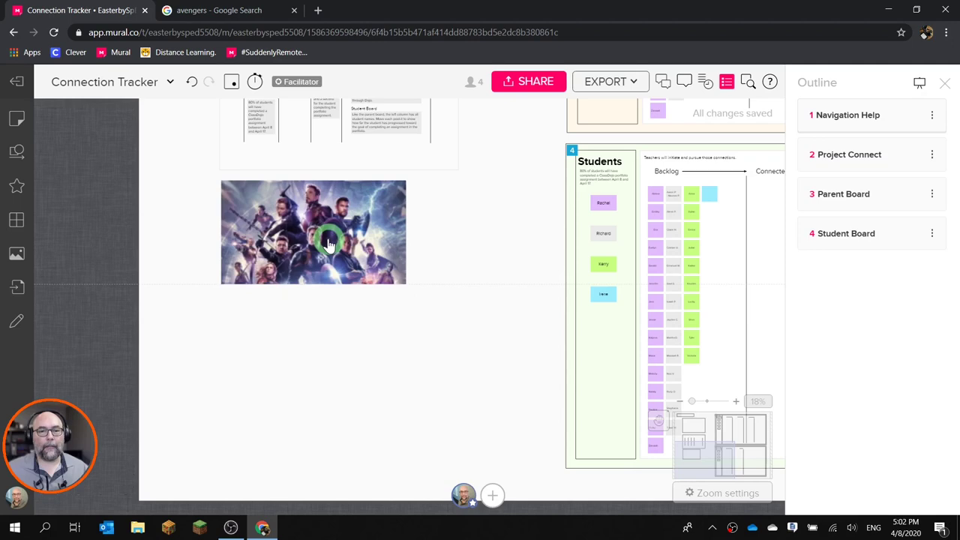
pyautogui.scroll(1, 330, 258)
pyautogui.scroll(3, 330, 257)
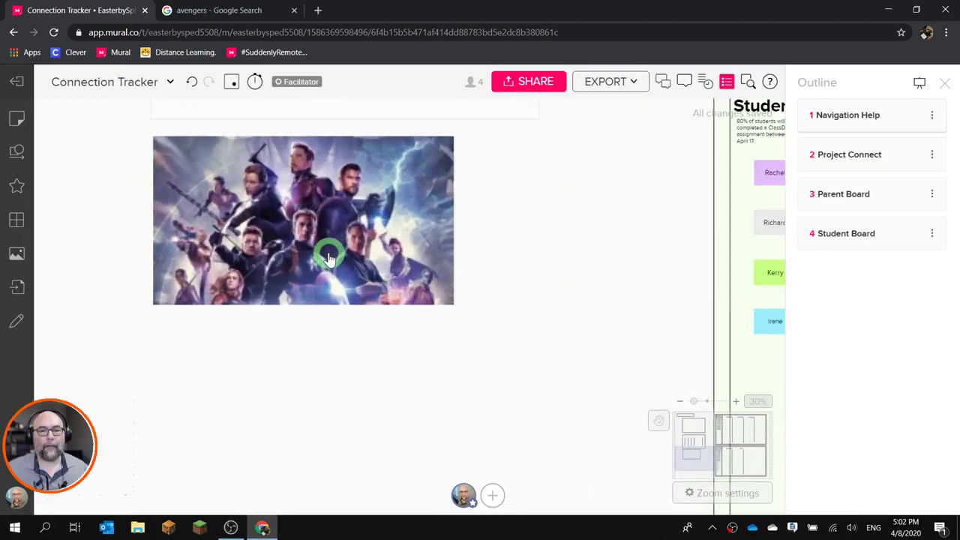
pyautogui.scroll(2, 330, 257)
pyautogui.click(329, 259)
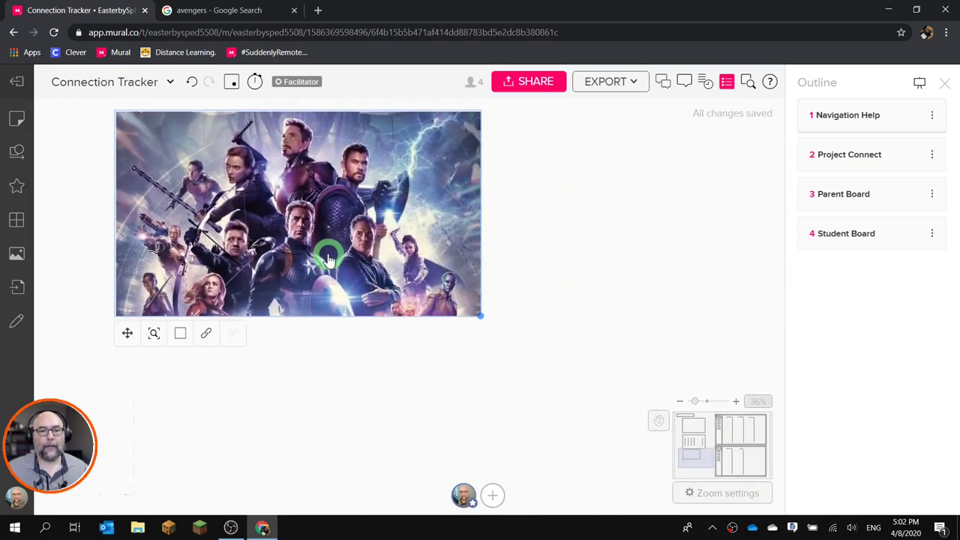
pyautogui.scroll(-5, 325, 247)
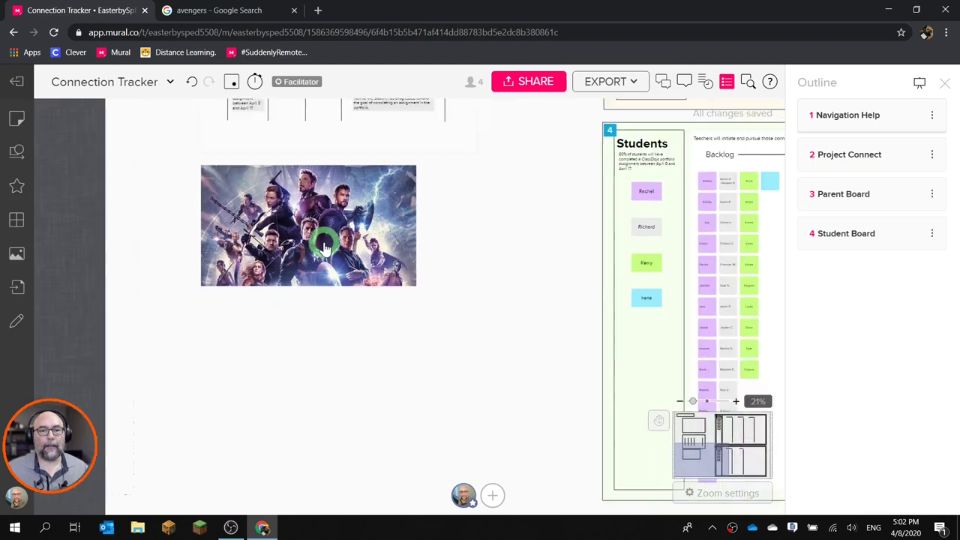
pyautogui.click(344, 311)
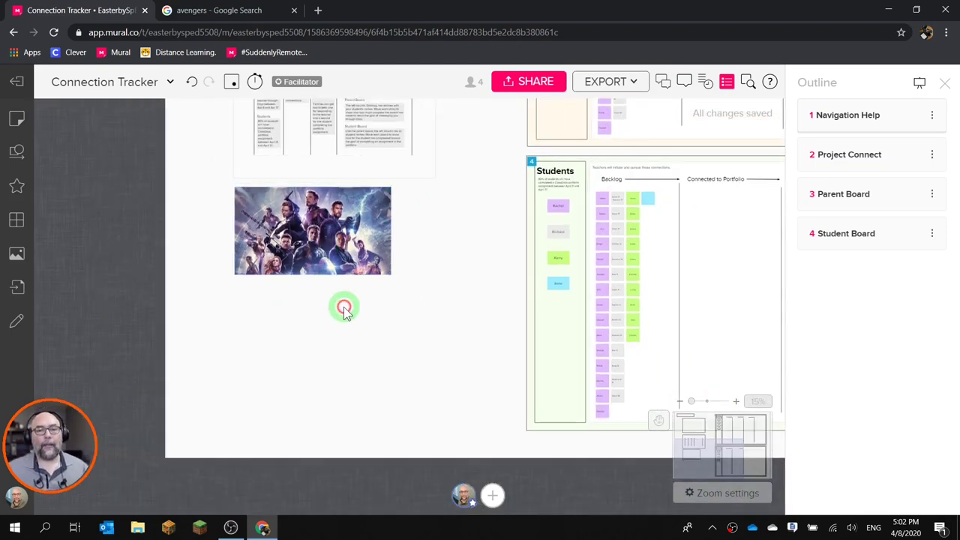
pyautogui.click(310, 250)
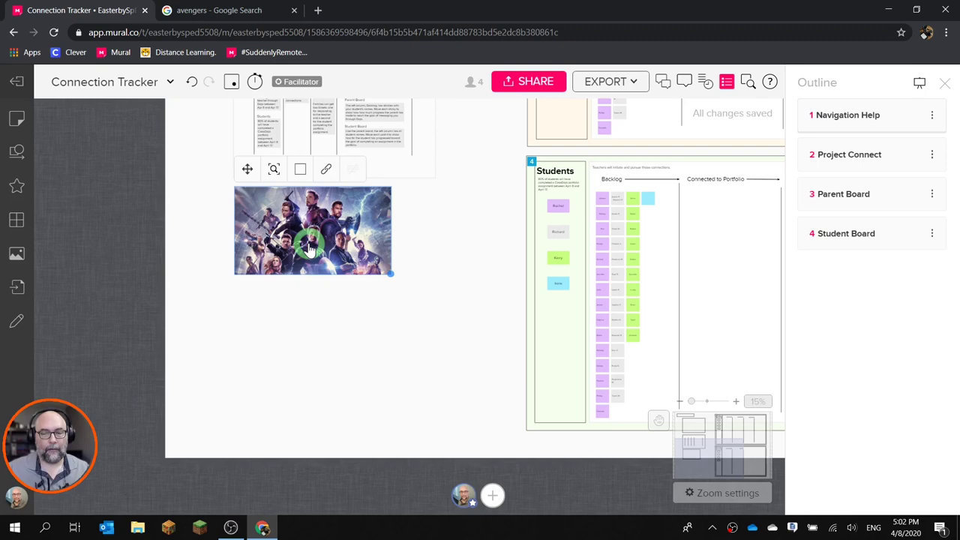
# Delete the Avengers image and open the Windows Ink Workspace with Win+W.
pyautogui.press('Delete')
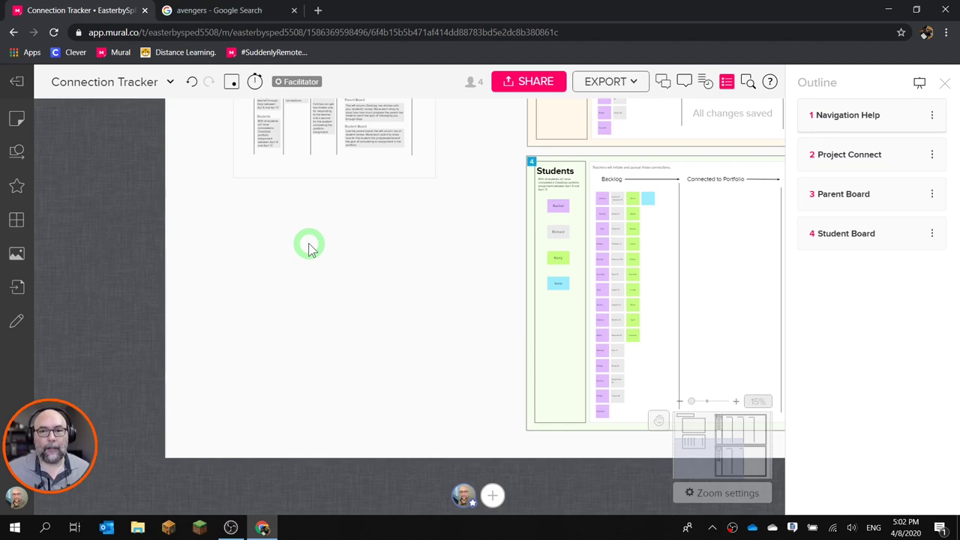
pyautogui.press('super+w')
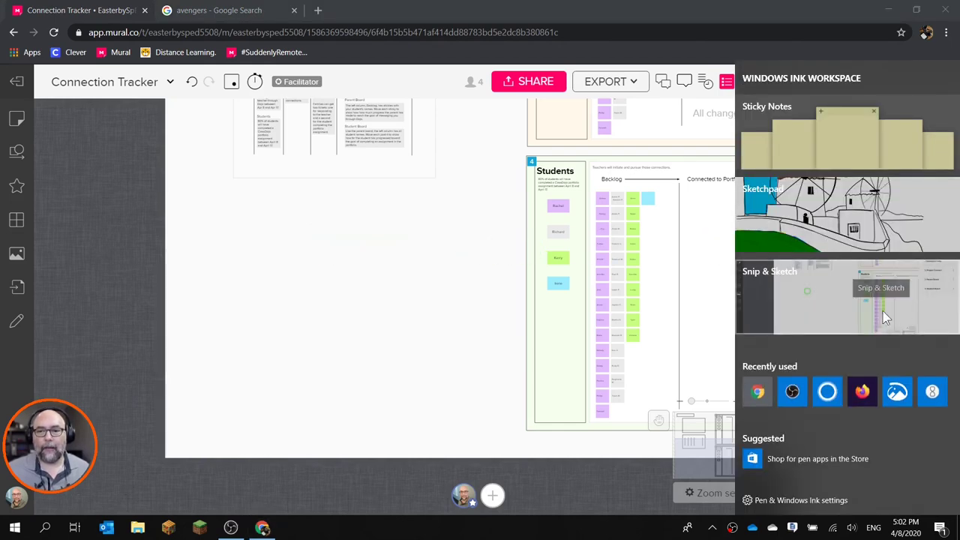
# Take a Snip & Sketch screen capture, crop it to the Outline panel, and copy it.
pyautogui.click(829, 309)
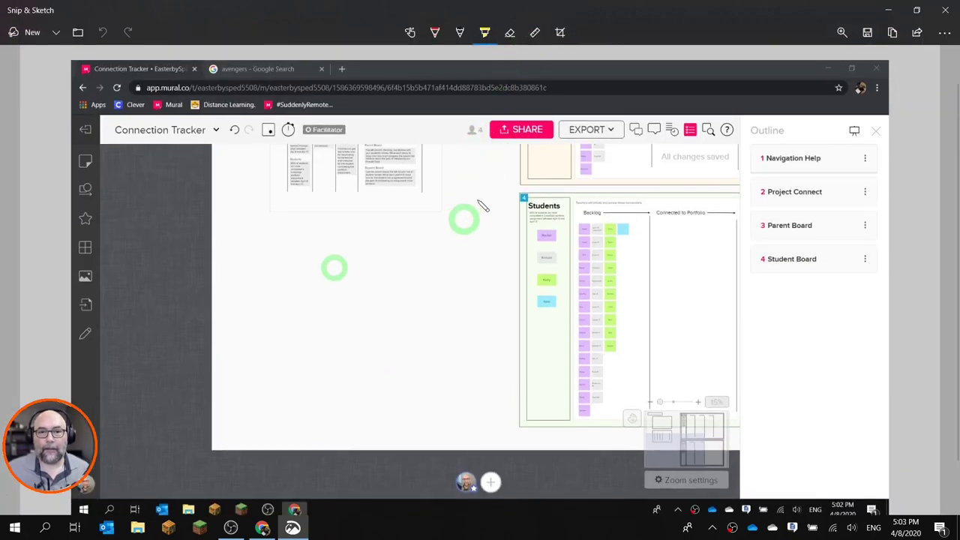
pyautogui.click(562, 34)
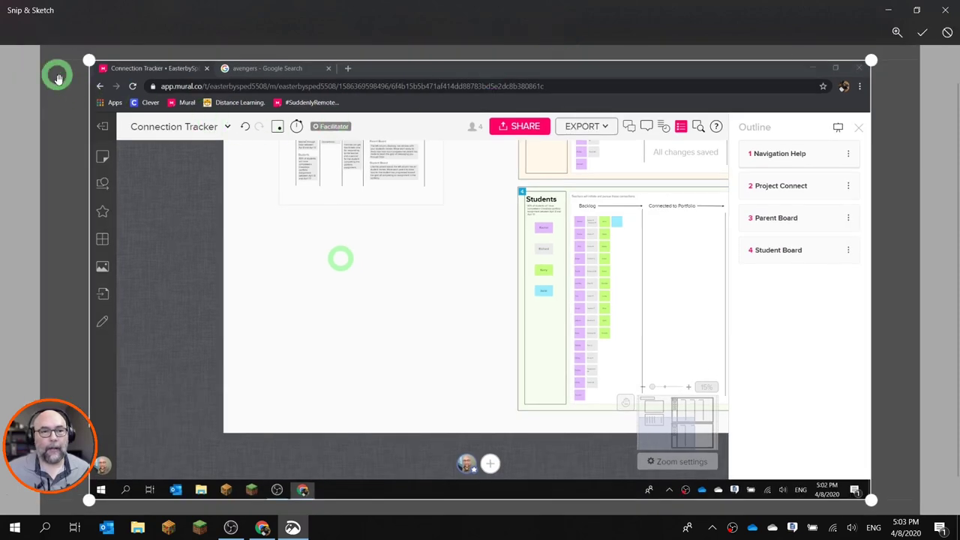
pyautogui.moveTo(90, 59)
pyautogui.mouseDown()
pyautogui.moveTo(95, 76)
pyautogui.moveTo(163, 95)
pyautogui.moveTo(502, 90)
pyautogui.moveTo(686, 118)
pyautogui.moveTo(725, 109)
pyautogui.mouseUp()
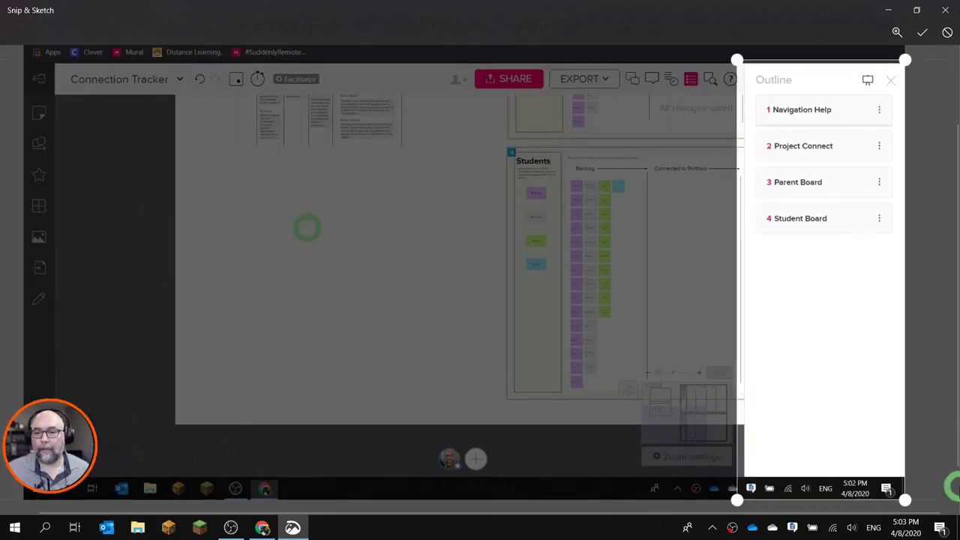
pyautogui.click(924, 33)
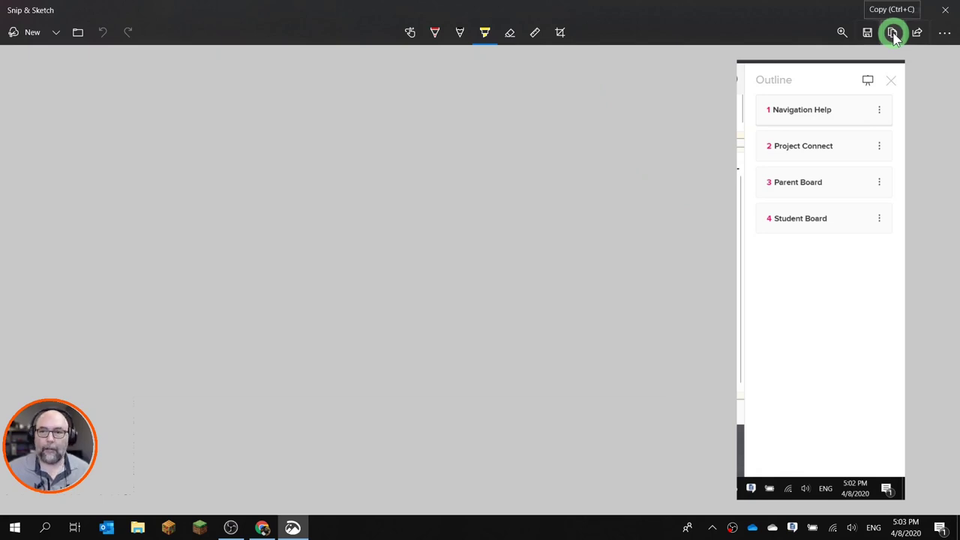
pyautogui.click(892, 36)
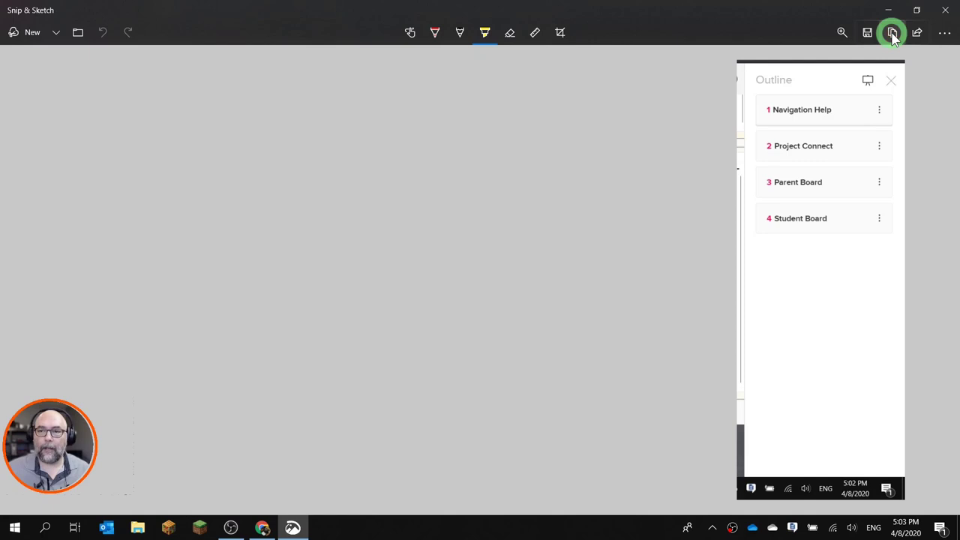
# Paste the Outline screenshot onto the board and resize it into a tall, narrow image.
pyautogui.click(939, 15)
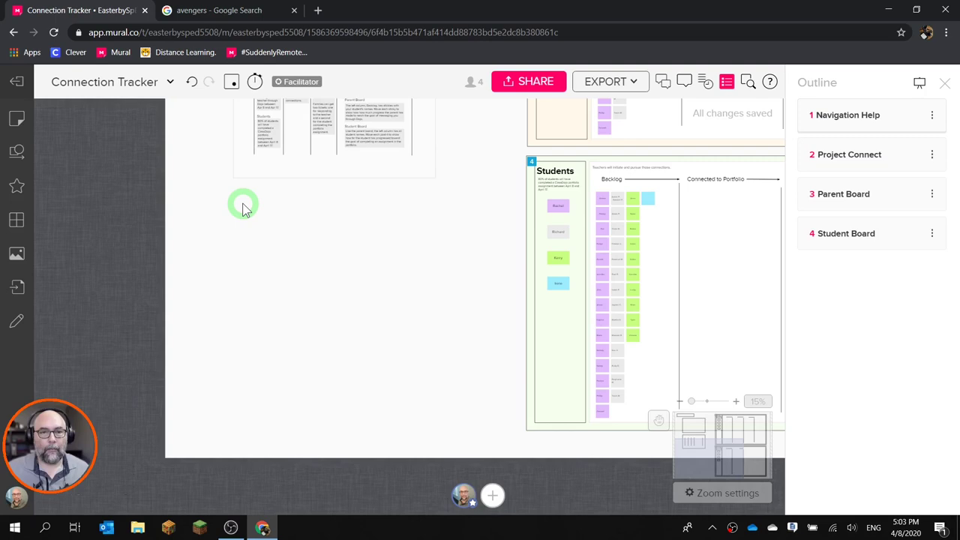
pyautogui.hotkey('ctrl', 'v')
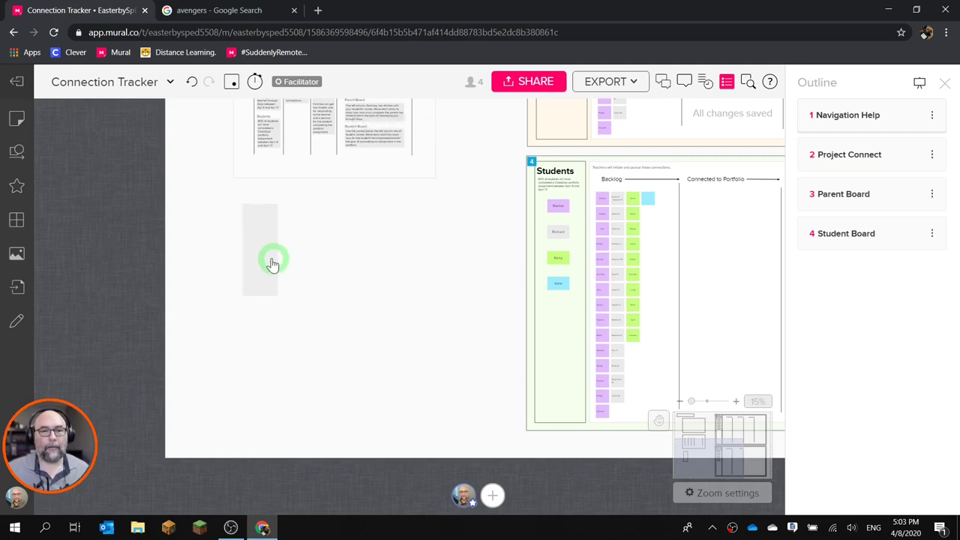
pyautogui.moveTo(263, 262); pyautogui.dragTo(366, 326)
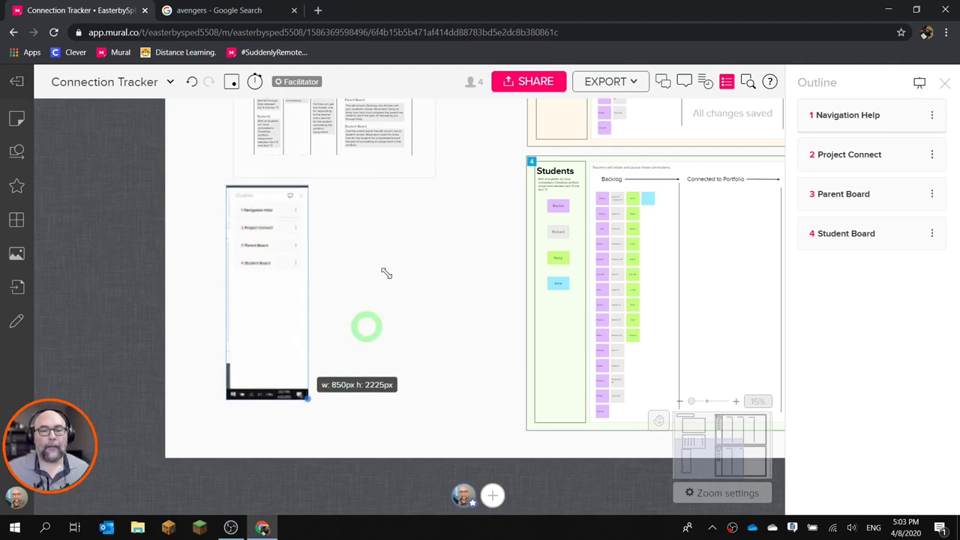
pyautogui.click(394, 235)
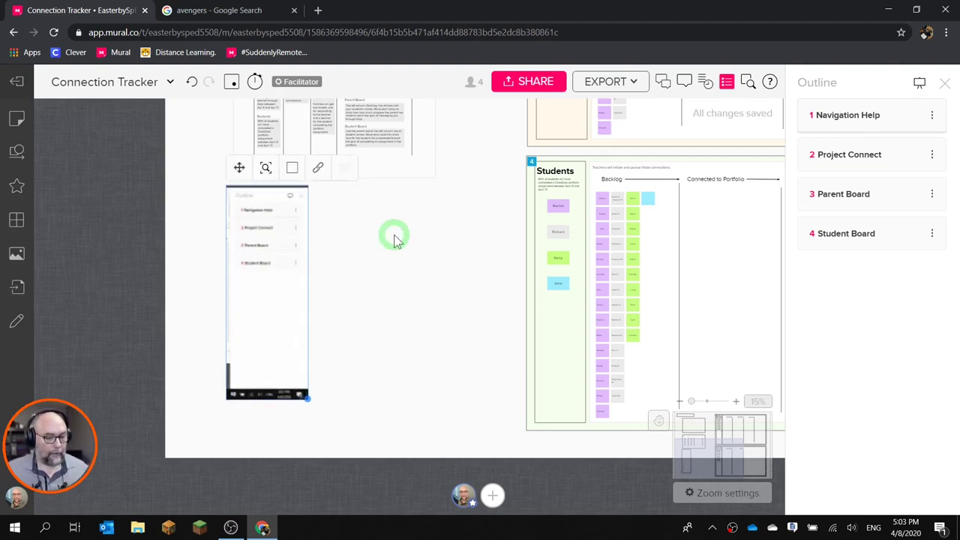
pyautogui.hotkey('ctrl', 'Tab')
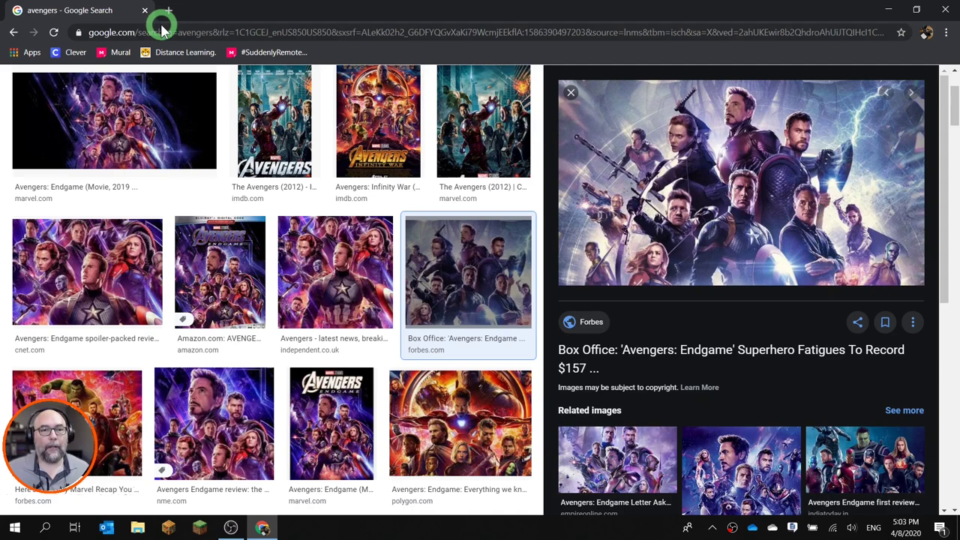
# Reopen the Connection Tracker board from the Mural home page's SpEd Meetings room.
pyautogui.click(118, 56)
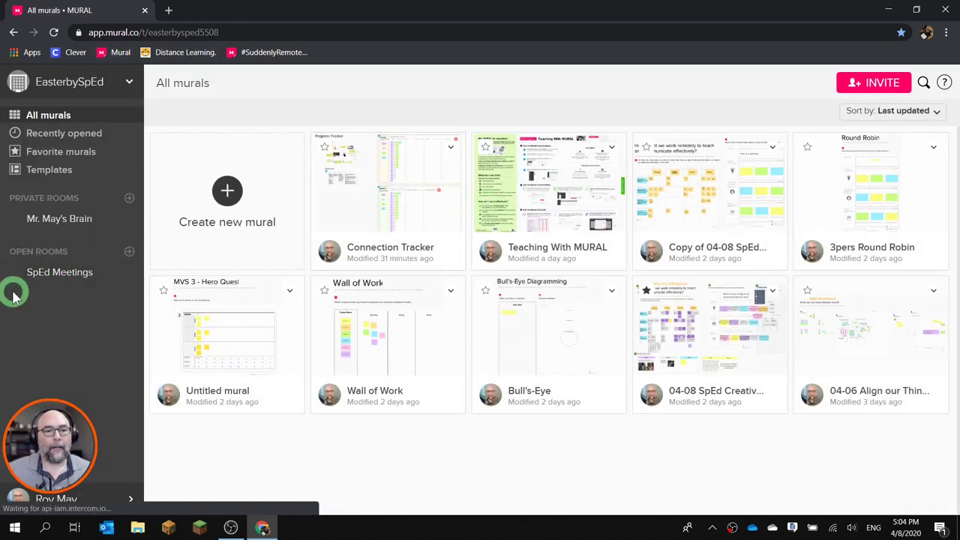
pyautogui.click(40, 279)
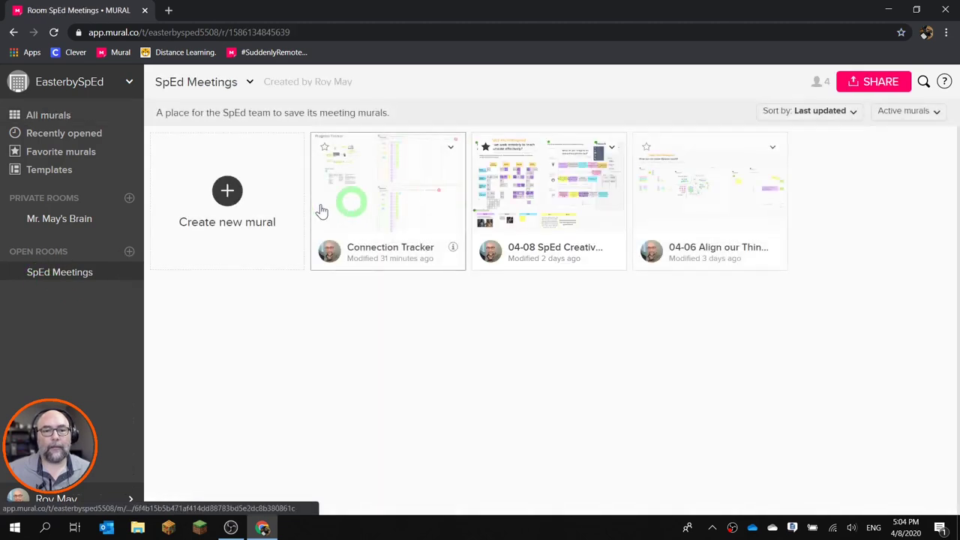
pyautogui.click(360, 204)
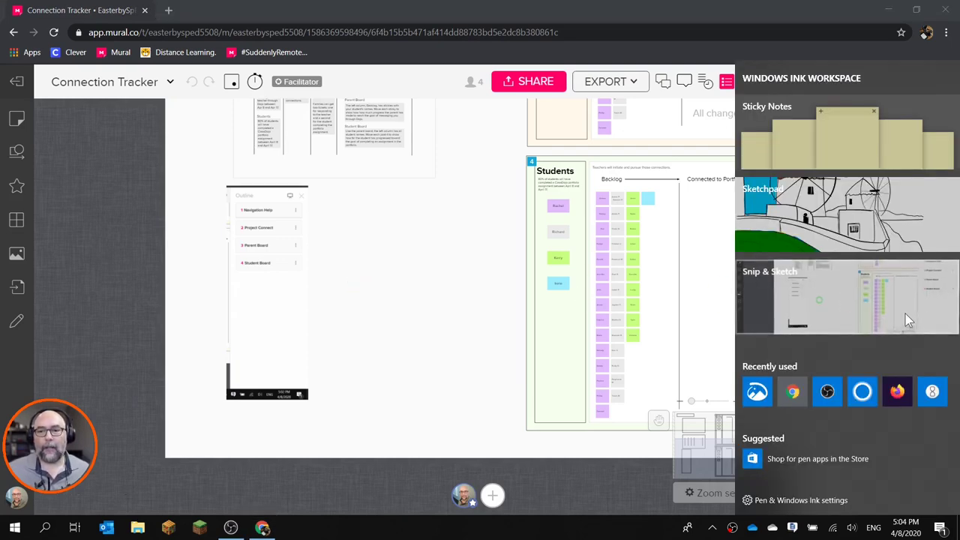
# Snip the screen, crop to the top-left Connection Tracker title corner, copy it, and close Snip & Sketch.
pyautogui.click(907, 320)
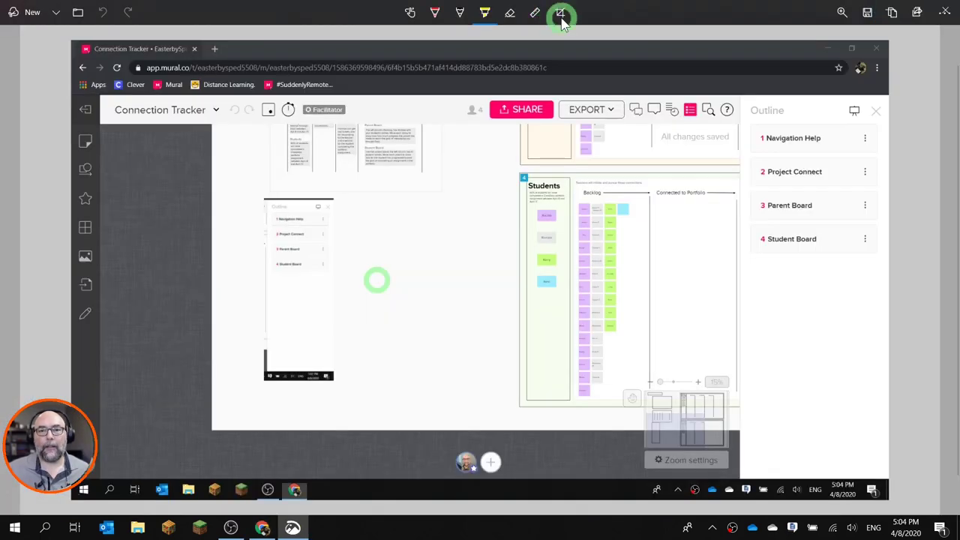
pyautogui.click(560, 32)
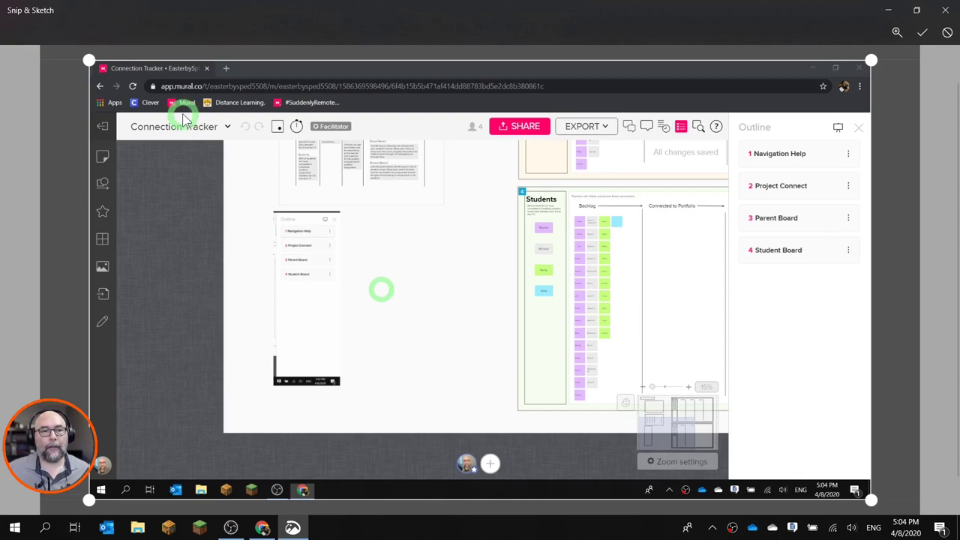
pyautogui.moveTo(871, 500)
pyautogui.mouseDown()
pyautogui.moveTo(255, 232)
pyautogui.moveTo(265, 187)
pyautogui.mouseUp()
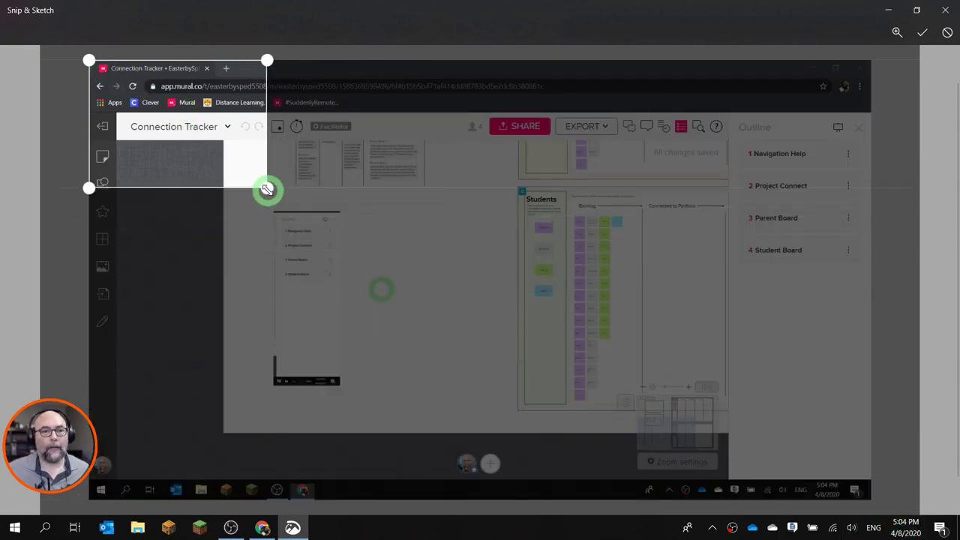
pyautogui.click(920, 34)
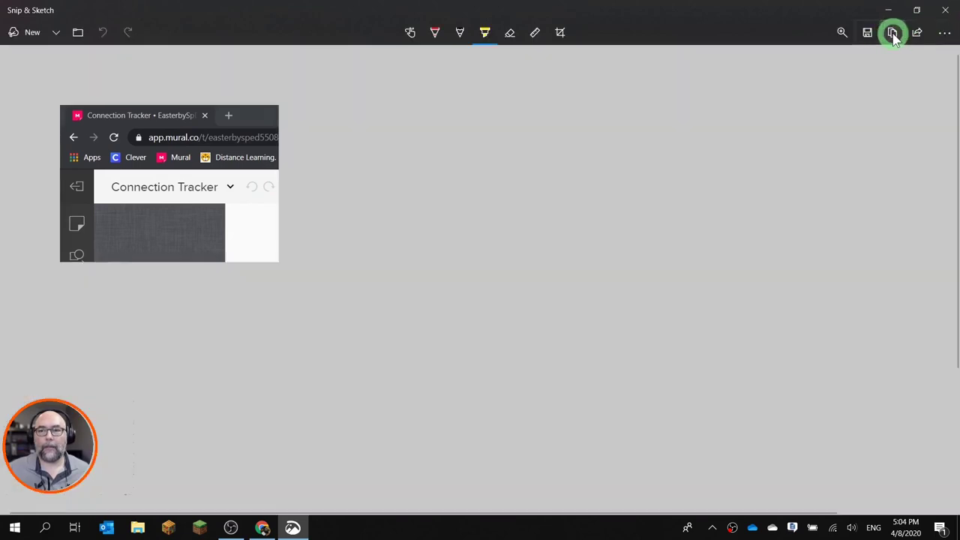
pyautogui.click(892, 34)
pyautogui.click(944, 10)
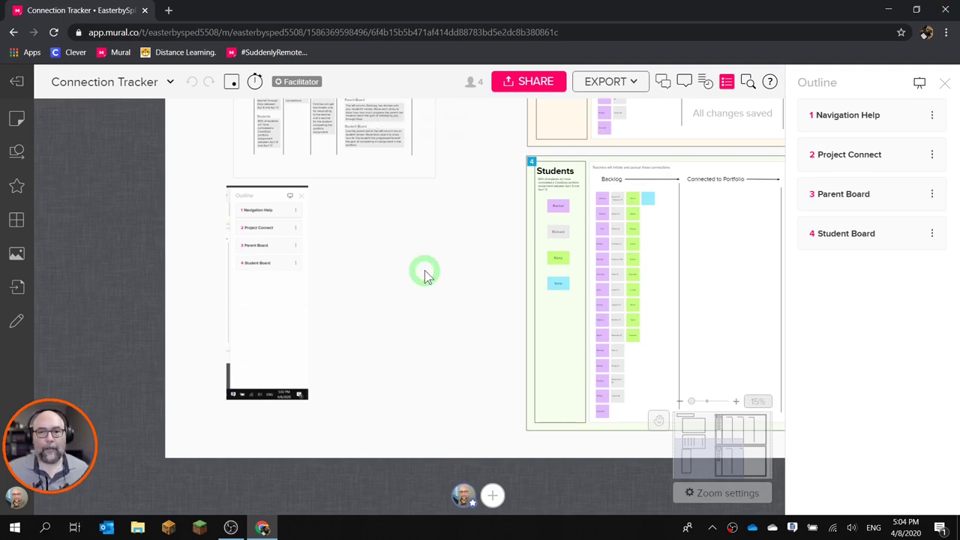
# Paste the title-corner snip onto the board and place it beside the Outline screenshot.
pyautogui.hotkey('ctrl', 'v')
pyautogui.click(446, 287)
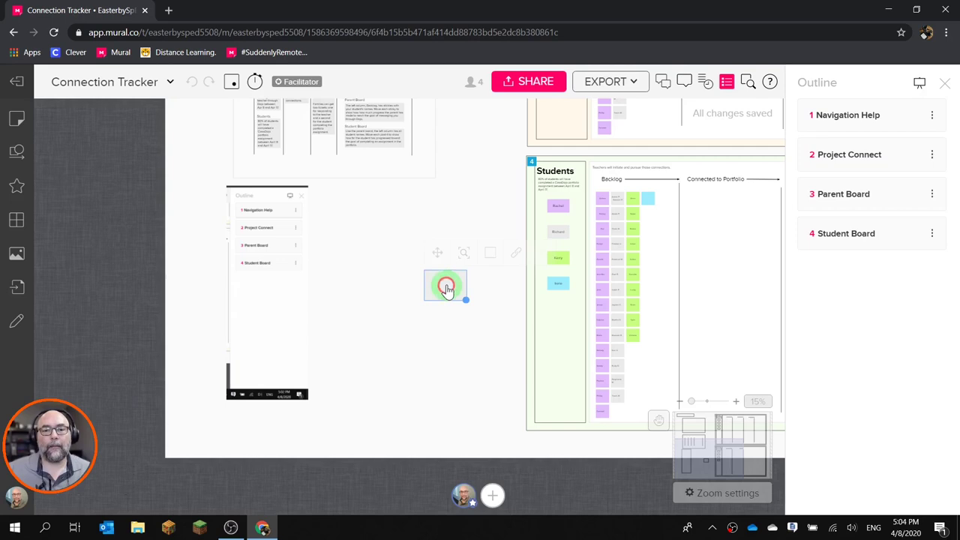
pyautogui.moveTo(446, 288); pyautogui.dragTo(400, 247)
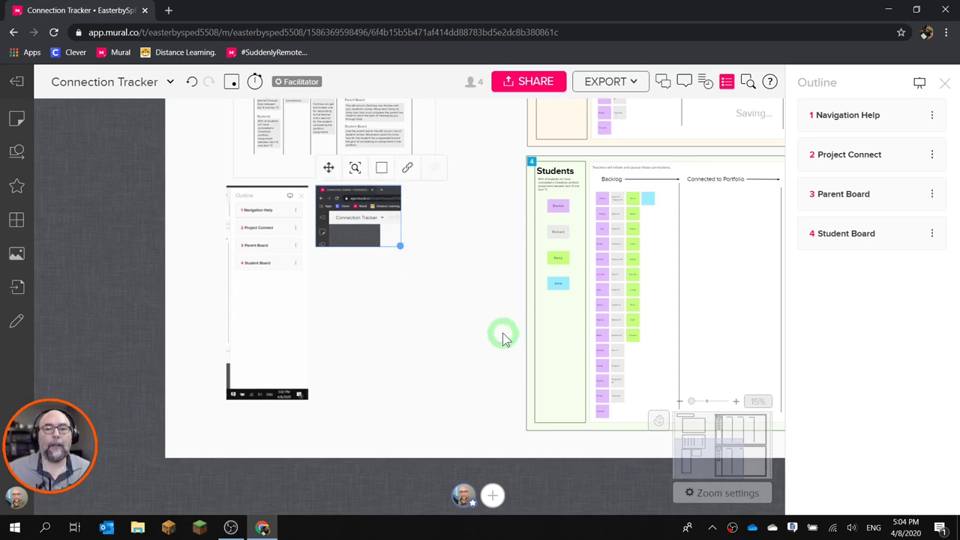
# Delete both the title-corner snip and the Outline screenshot from the board.
pyautogui.moveTo(356, 214); pyautogui.dragTo(358, 218)
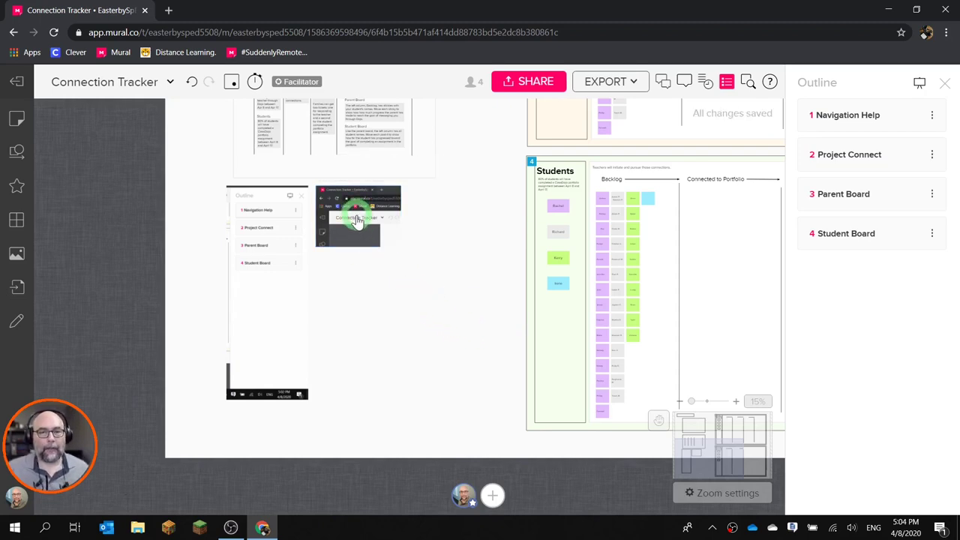
pyautogui.press('Delete')
pyautogui.click(263, 268)
pyautogui.press('Delete')
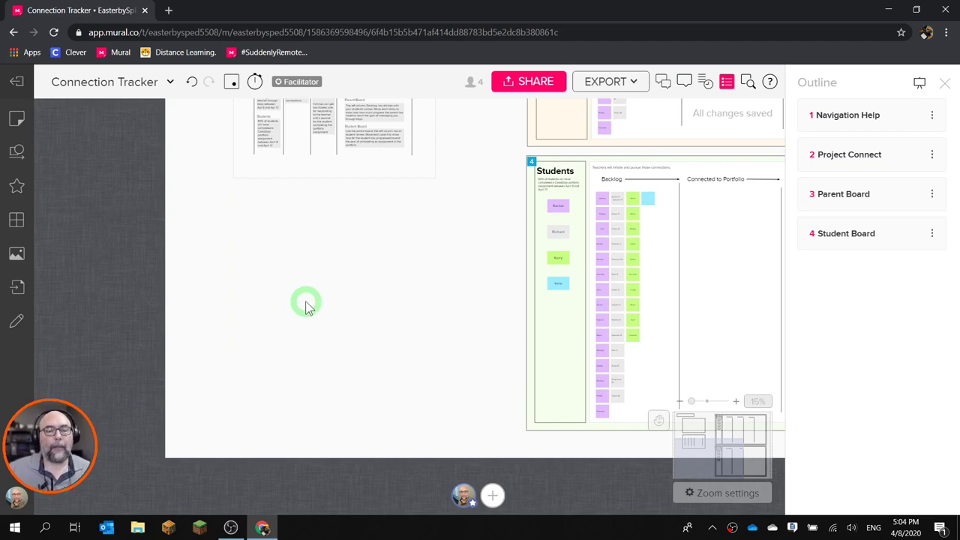
# Upload Ove8mP3.jpg from Pictures and position the stormtrooper image under the top frame.
pyautogui.click(18, 289)
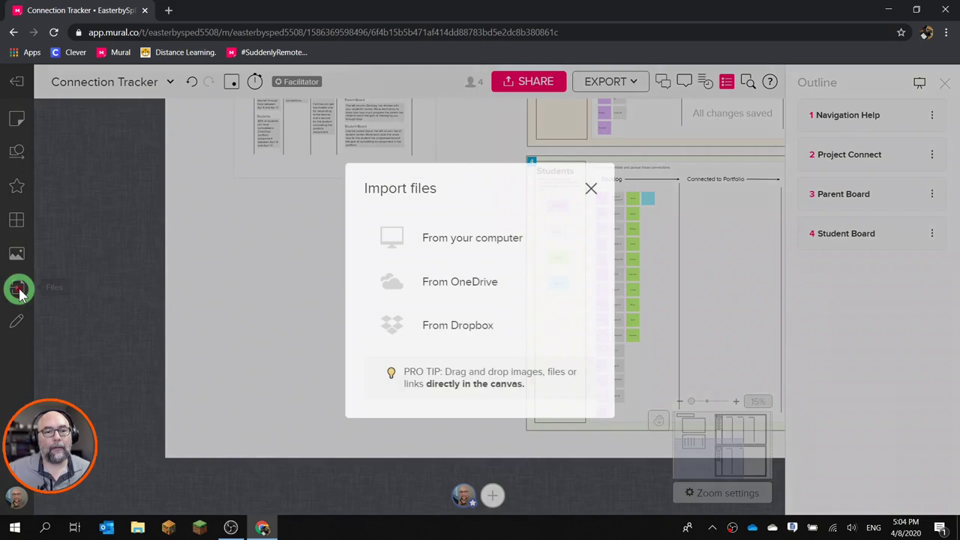
pyautogui.click(495, 240)
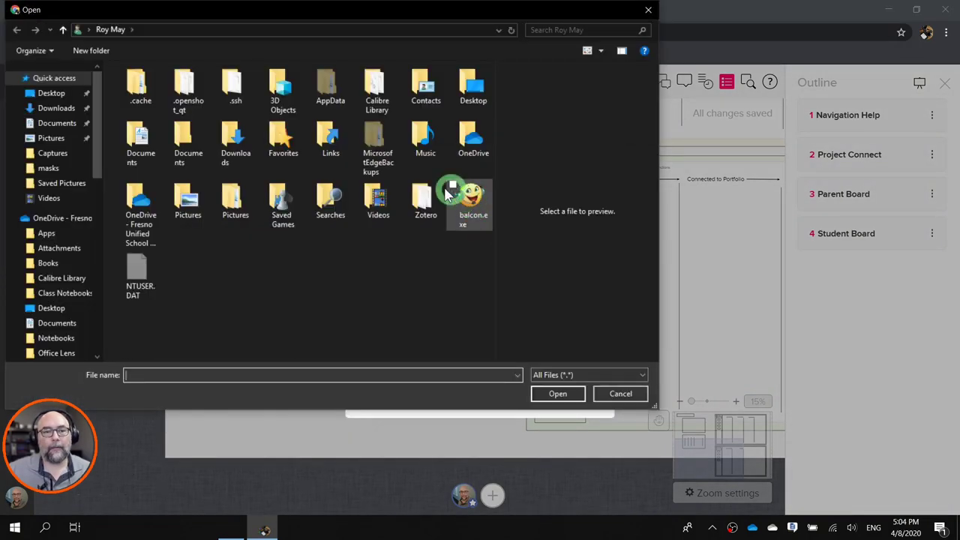
pyautogui.click(52, 138)
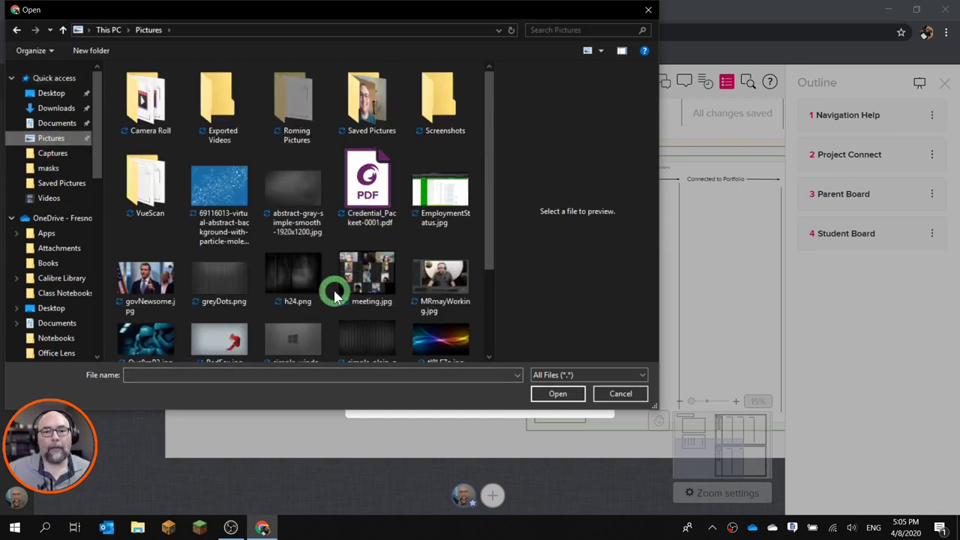
pyautogui.scroll(-2, 334, 294)
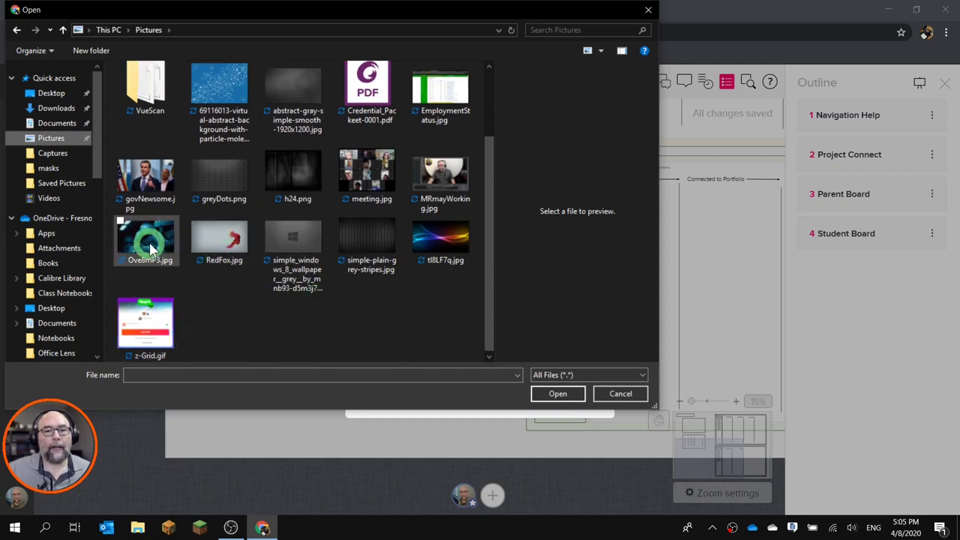
pyautogui.click(176, 270)
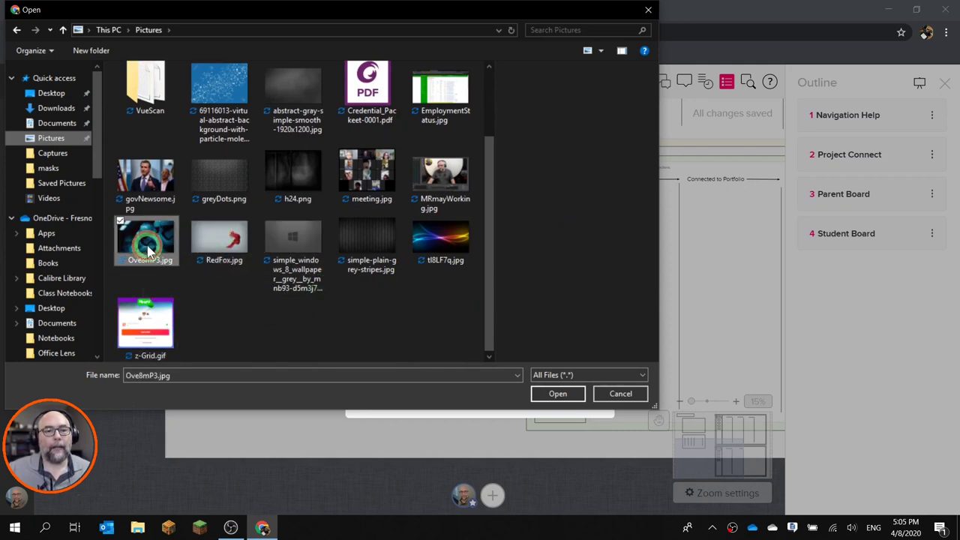
pyautogui.click(559, 394)
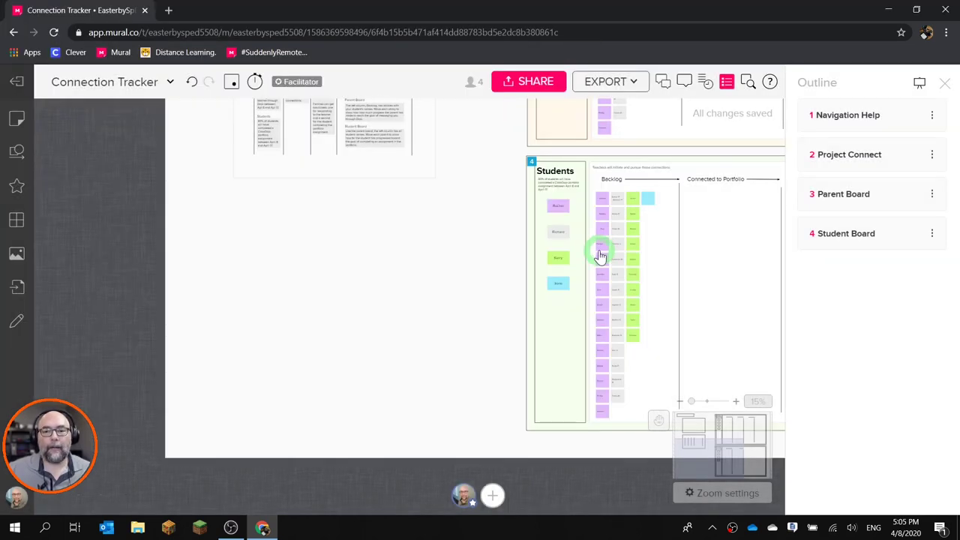
pyautogui.click(443, 322)
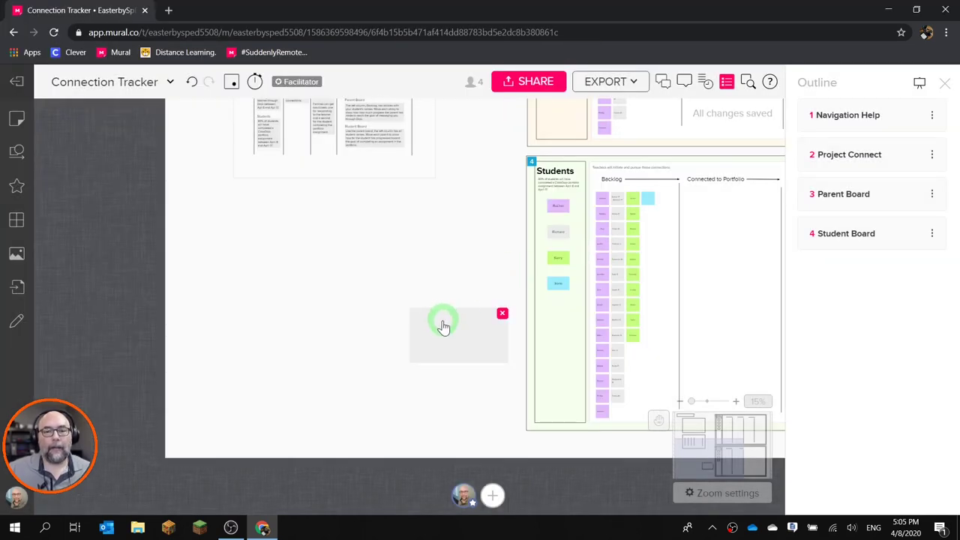
pyautogui.moveTo(460, 342); pyautogui.dragTo(289, 225)
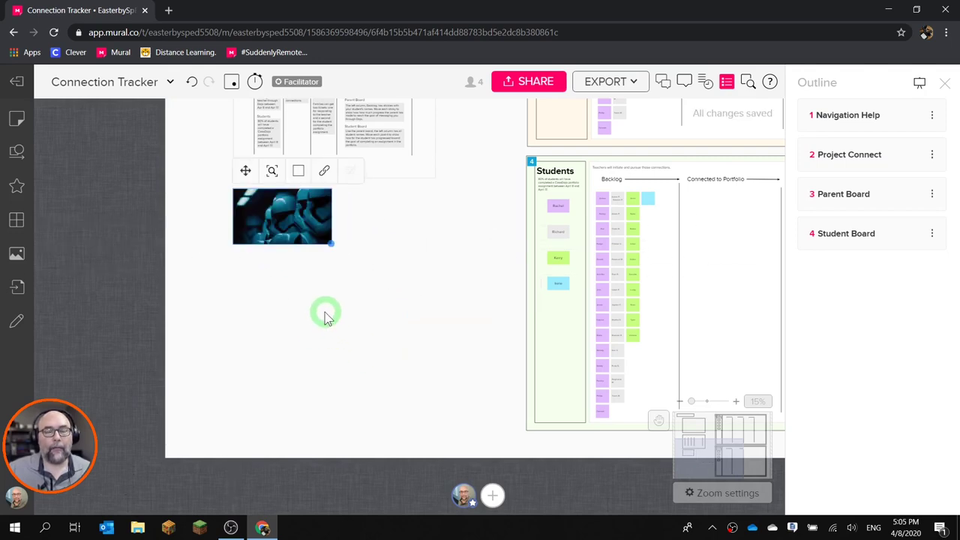
# Add a Jedi picture from a 'jedi' image search beneath the stormtrooper image and enlarge it.
pyautogui.click(17, 256)
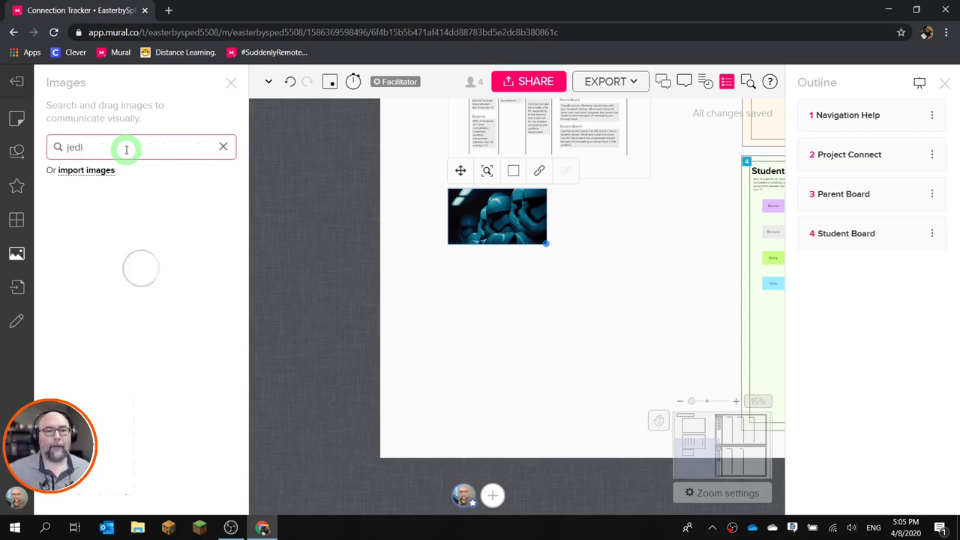
pyautogui.write('jedi')
pyautogui.moveTo(112, 357)
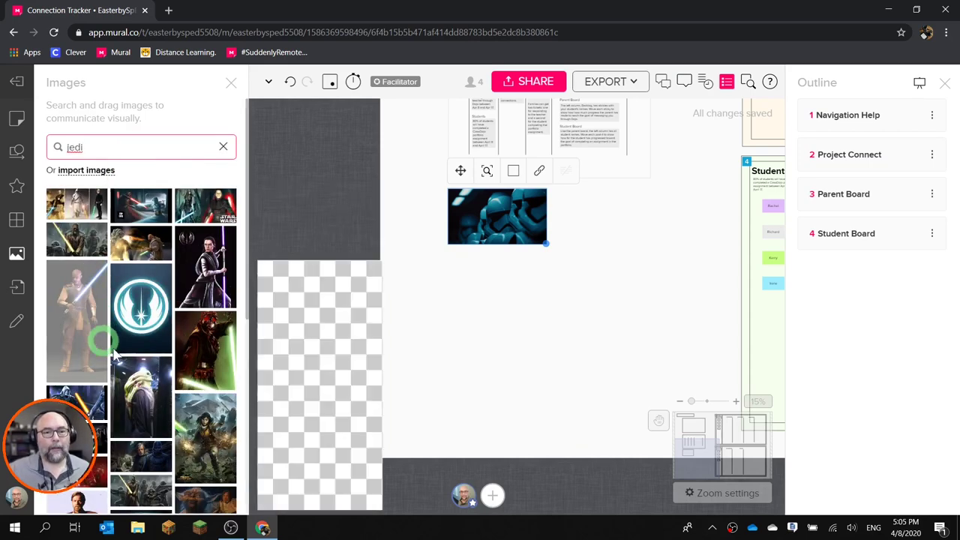
pyautogui.click(208, 279)
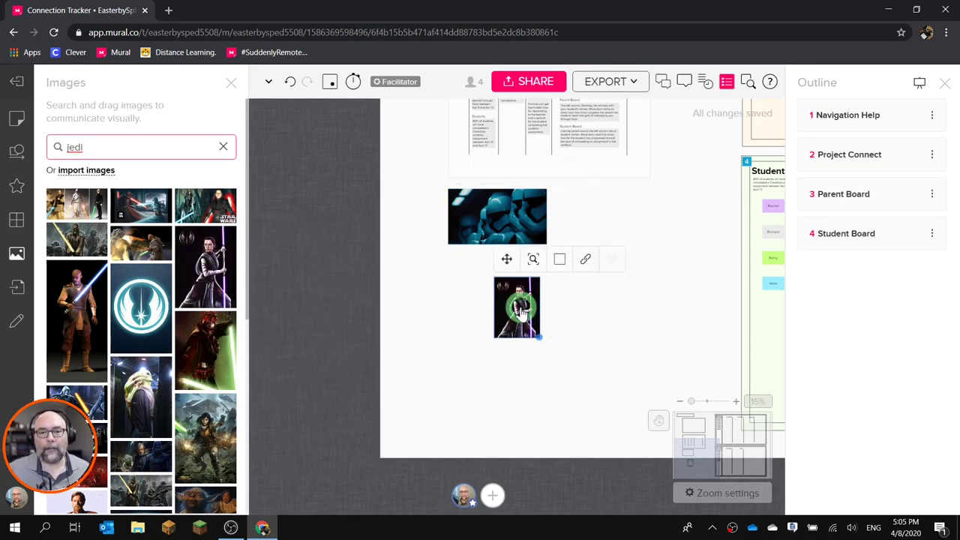
pyautogui.moveTo(519, 314); pyautogui.dragTo(547, 349)
pyautogui.click(605, 300)
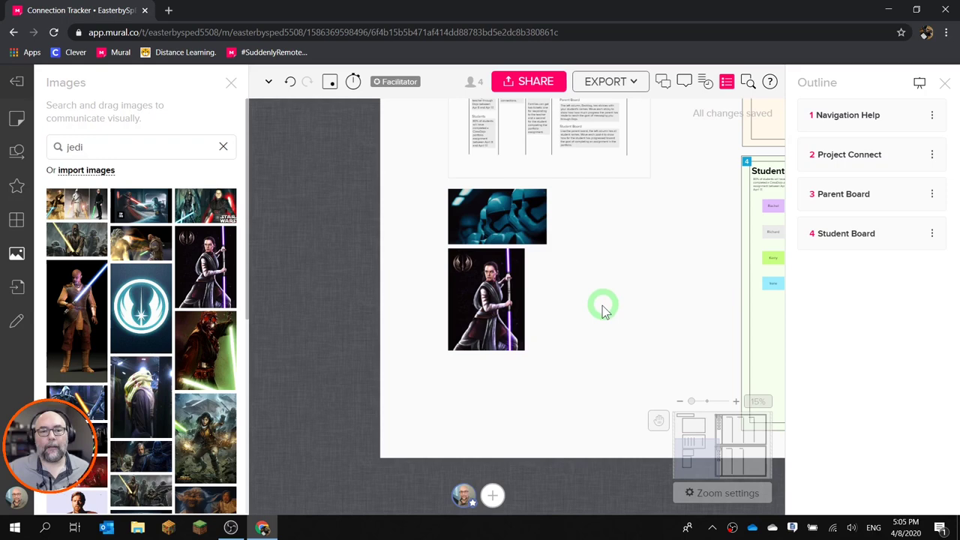
pyautogui.moveTo(643, 225); pyautogui.dragTo(572, 279)
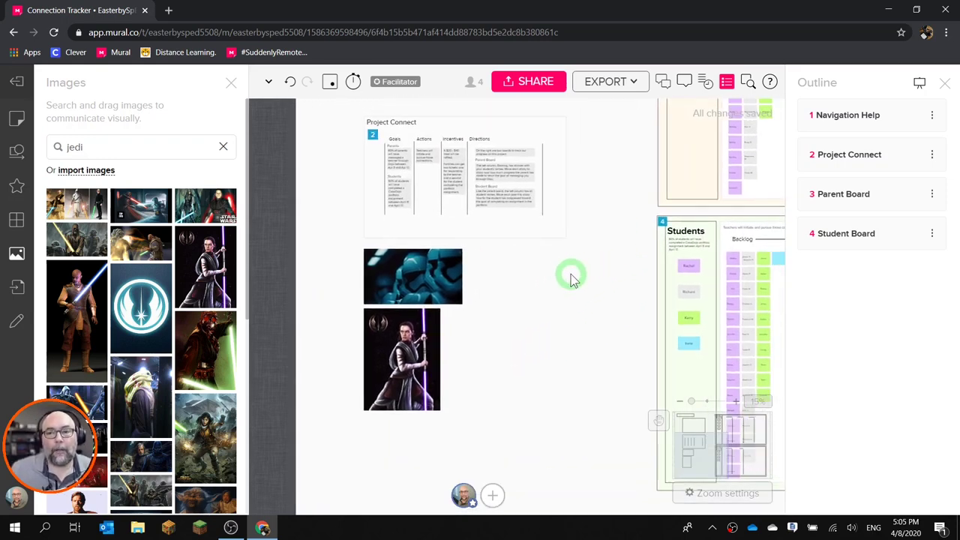
# Close the Images panel, then reopen it with an empty keyword box.
pyautogui.click(420, 289)
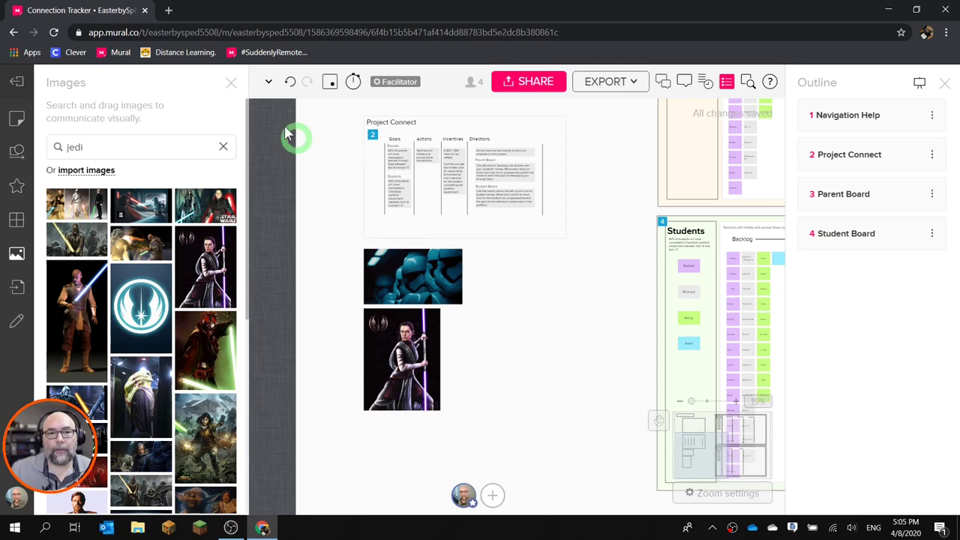
pyautogui.click(230, 83)
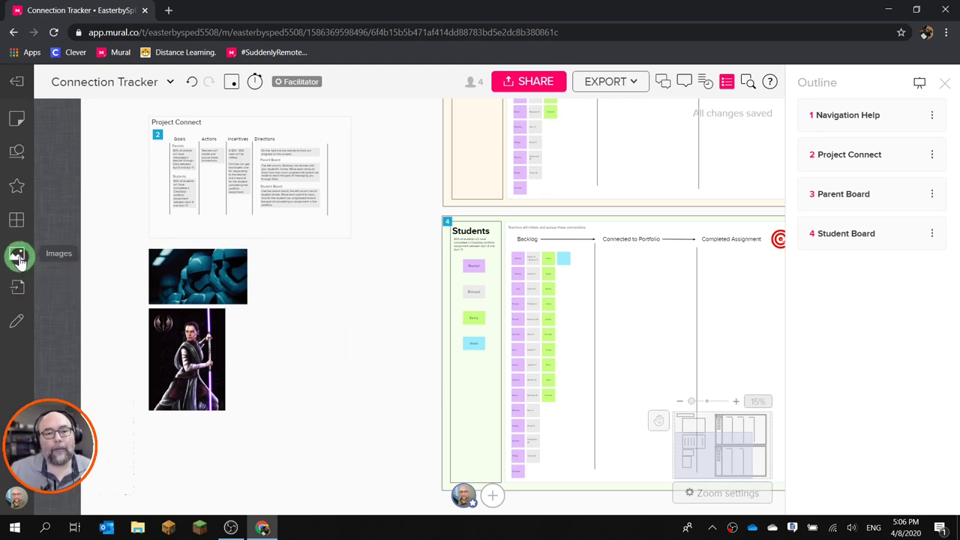
pyautogui.click(19, 257)
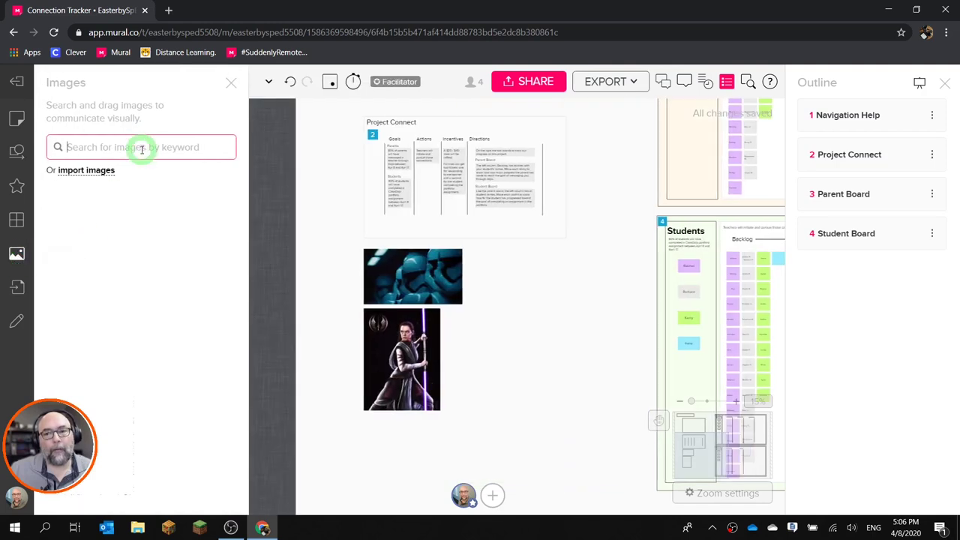